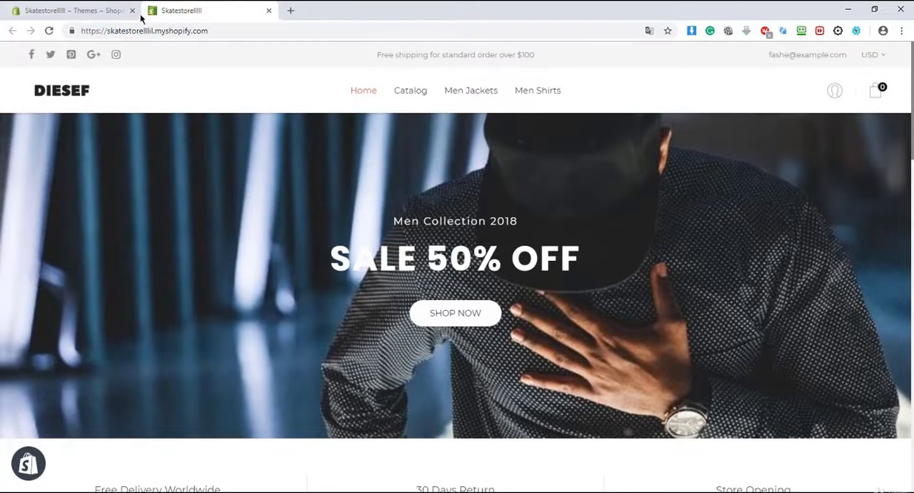
Advance the Fashe home page slider and scroll down the storefront.
{"action": "left_click", "coordinate": [869, 275]}
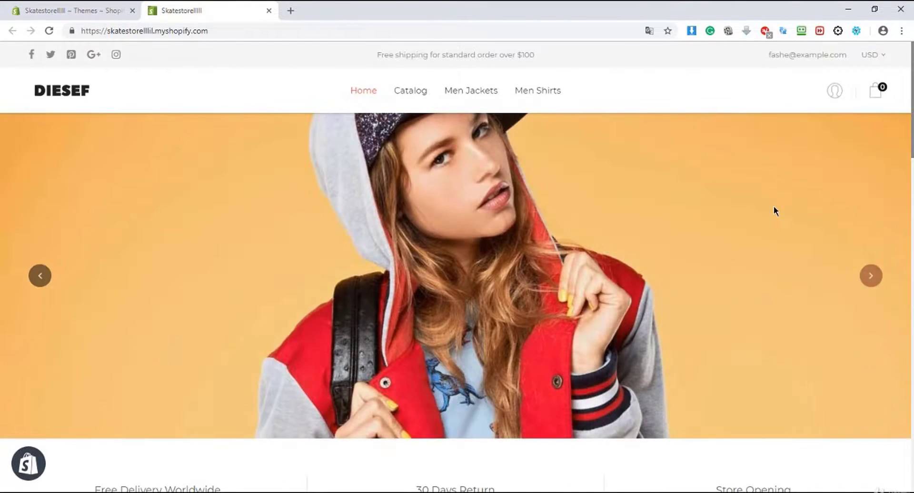
{"action": "left_click_drag", "start_coordinate": [912, 139], "coordinate": [912, 235]}
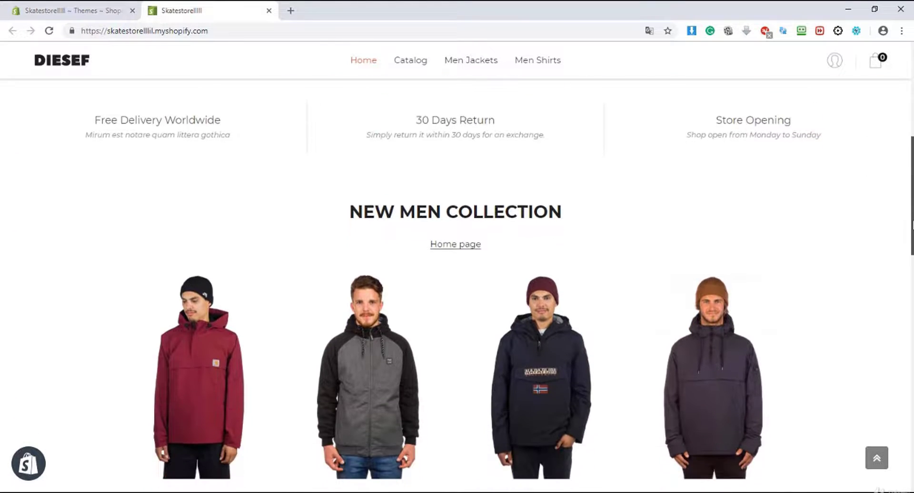
From the free themes gallery, add the Simple theme in its Light style.
{"action": "left_click", "coordinate": [88, 18]}
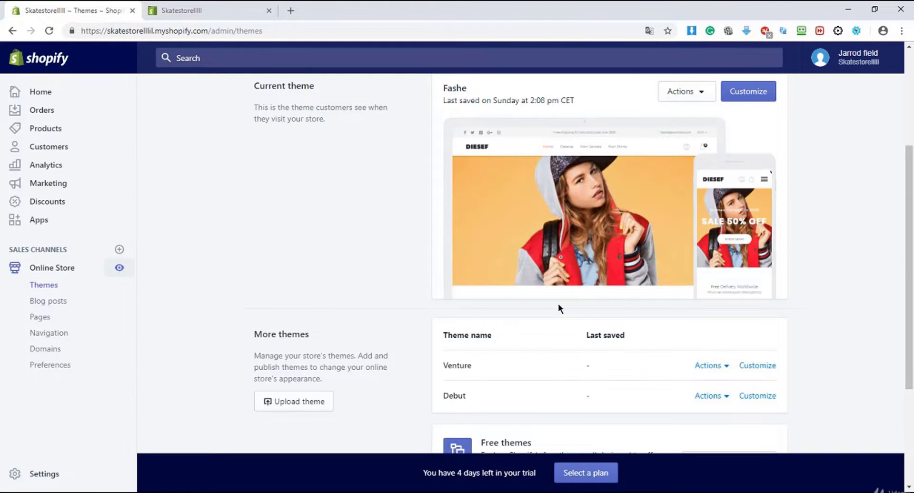
{"action": "scroll", "coordinate": [574, 257], "scroll_direction": "down", "scroll_amount": 2}
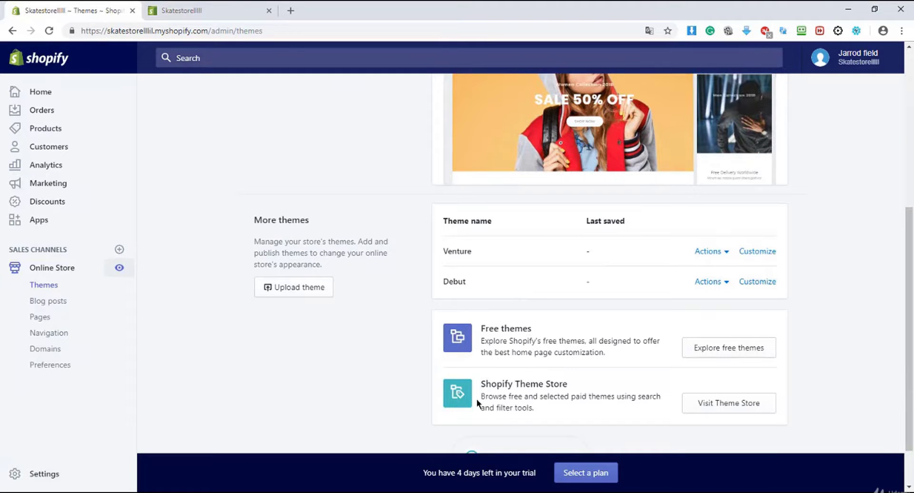
{"action": "left_click", "coordinate": [733, 348]}
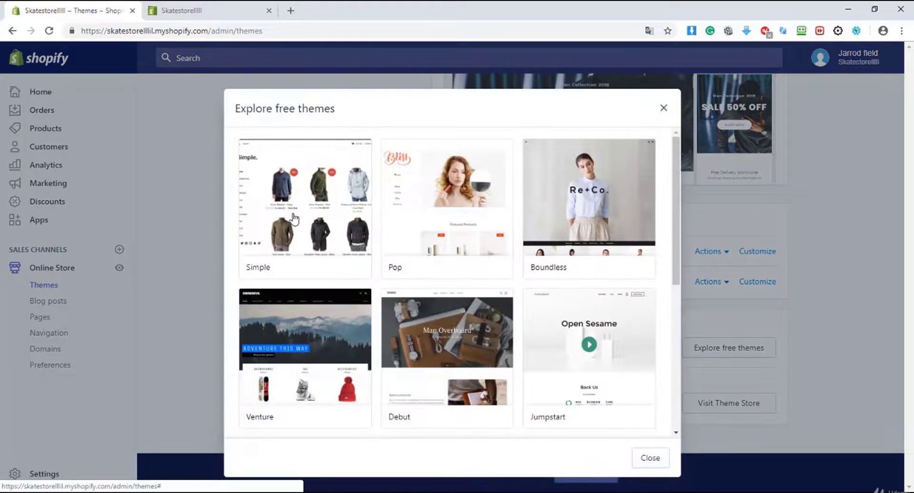
{"action": "left_click", "coordinate": [294, 218]}
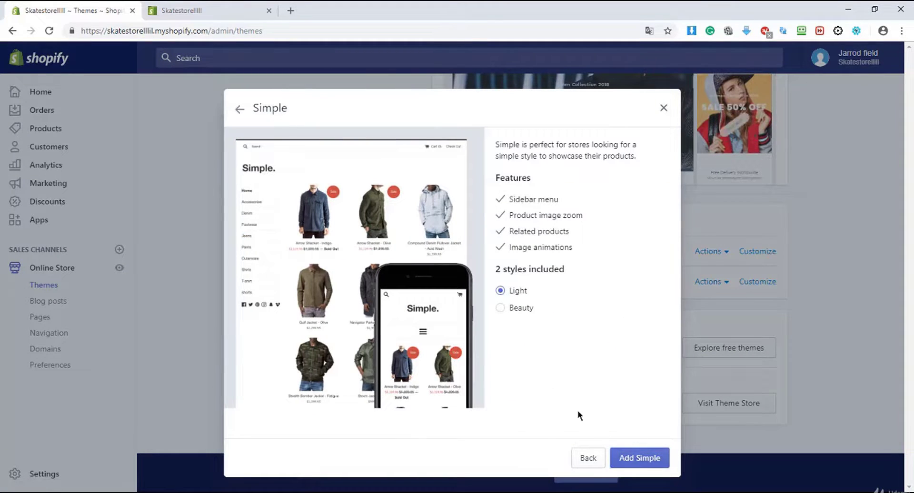
{"action": "left_click", "coordinate": [501, 308]}
{"action": "left_click", "coordinate": [500, 291]}
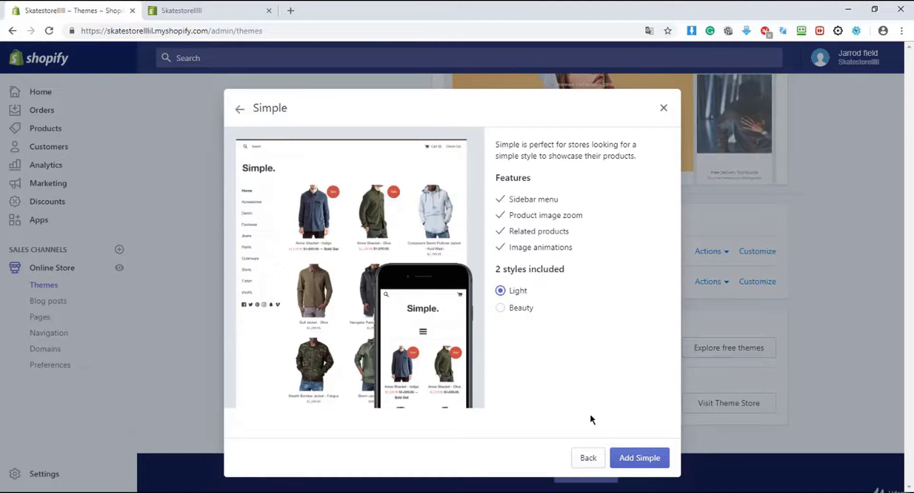
{"action": "left_click", "coordinate": [614, 455]}
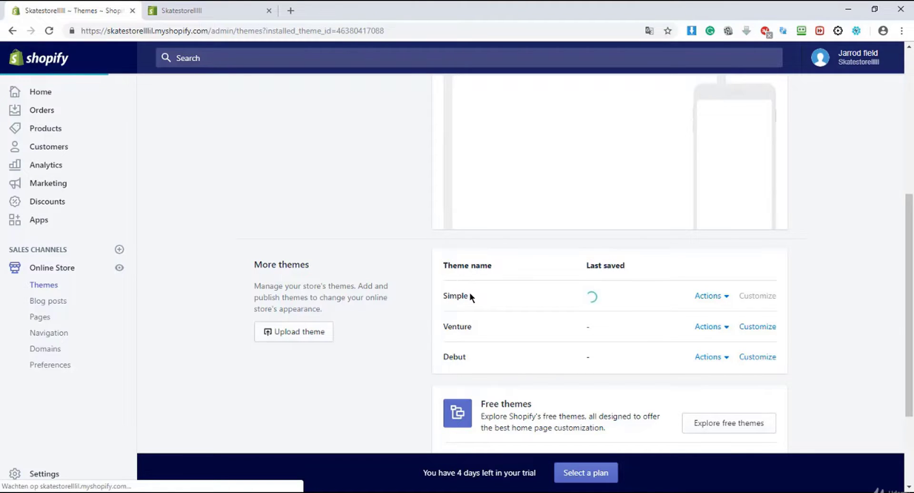
Scroll the Themes page to check Simple under More themes.
{"action": "scroll", "coordinate": [474, 295], "scroll_direction": "up", "scroll_amount": 1}
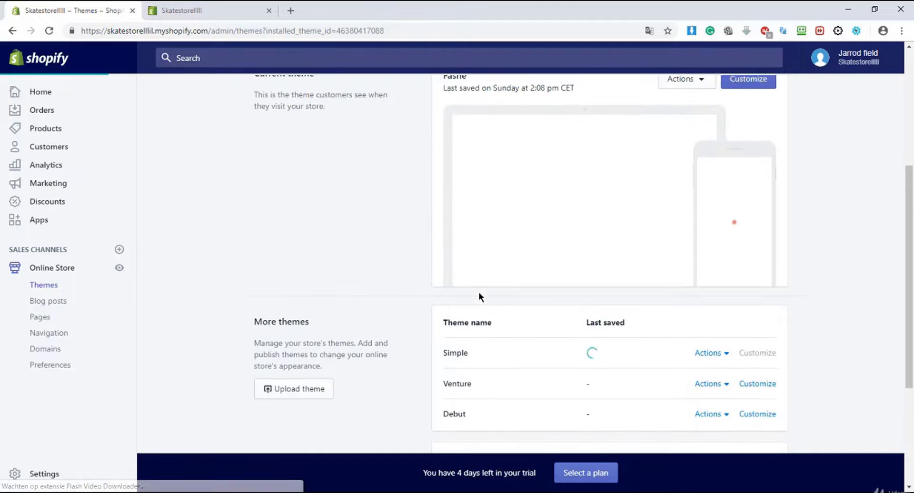
{"action": "scroll", "coordinate": [480, 298], "scroll_direction": "up", "scroll_amount": 2}
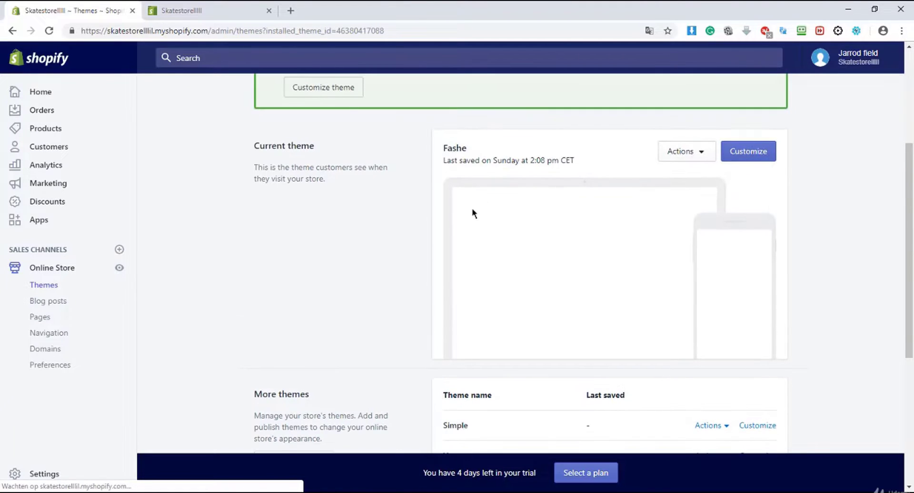
{"action": "scroll", "coordinate": [485, 219], "scroll_direction": "down", "scroll_amount": 1}
{"action": "scroll", "coordinate": [619, 323], "scroll_direction": "down", "scroll_amount": 2}
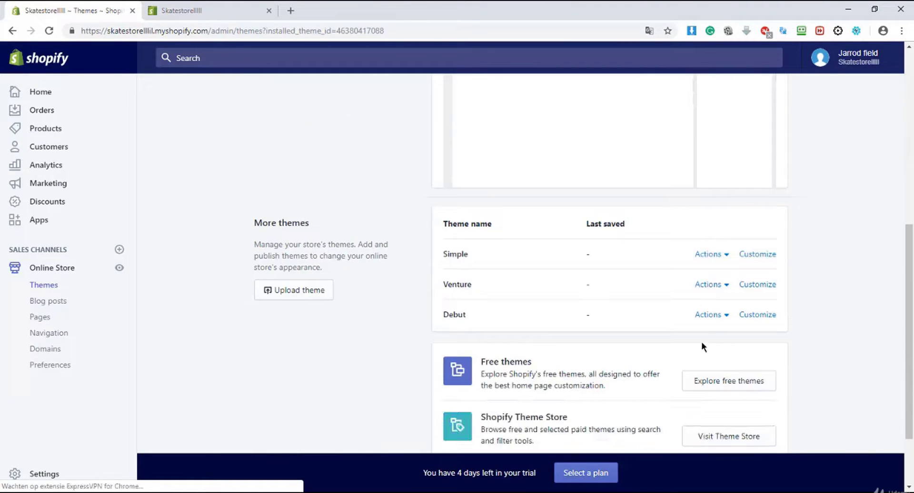
Publish Simple in place of Fashe, then scroll up to Current theme.
{"action": "left_click", "coordinate": [714, 258]}
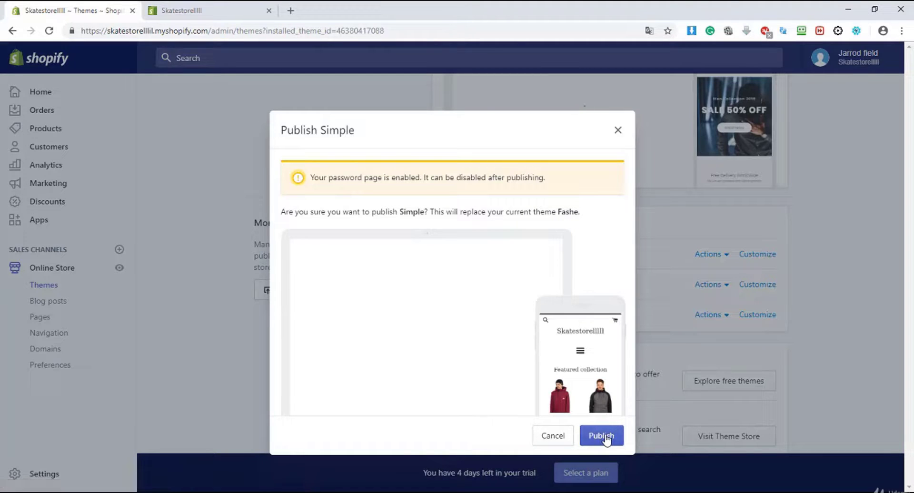
{"action": "left_click", "coordinate": [606, 441]}
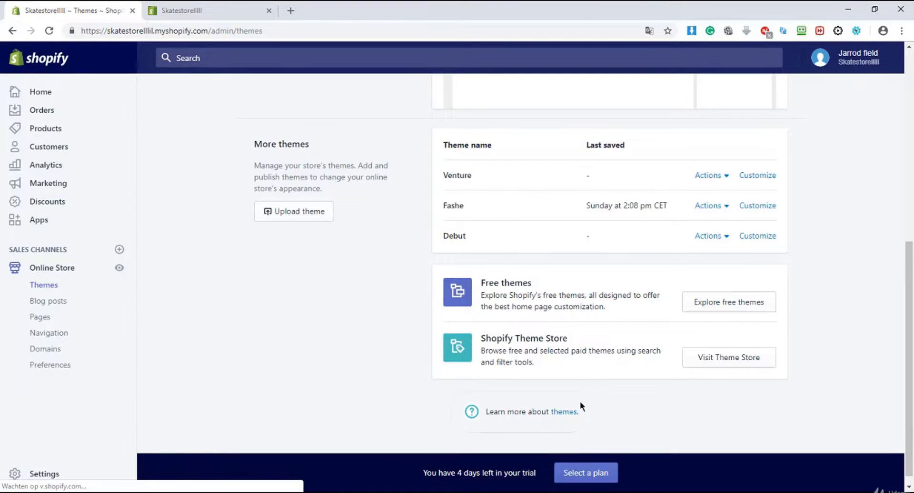
{"action": "scroll", "coordinate": [538, 321], "scroll_direction": "up", "scroll_amount": 2}
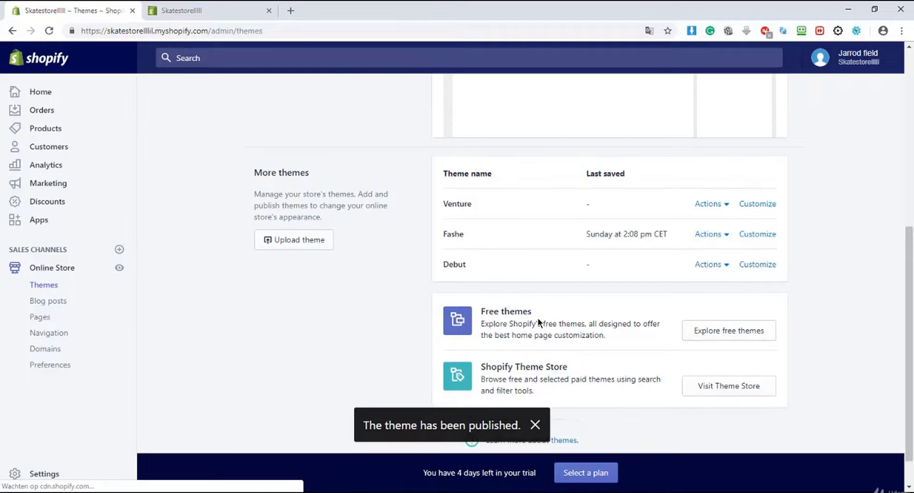
{"action": "scroll", "coordinate": [539, 322], "scroll_direction": "up", "scroll_amount": 1}
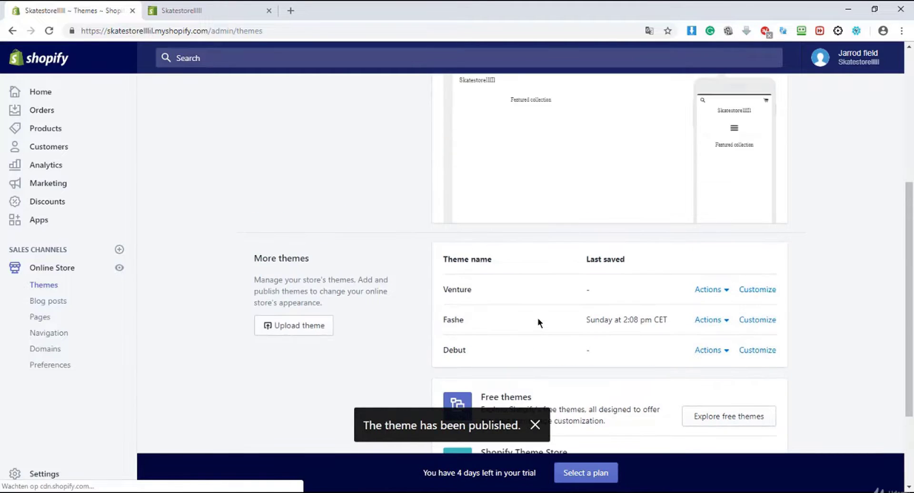
{"action": "scroll", "coordinate": [539, 322], "scroll_direction": "up", "scroll_amount": 1}
{"action": "scroll", "coordinate": [538, 318], "scroll_direction": "up", "scroll_amount": 1}
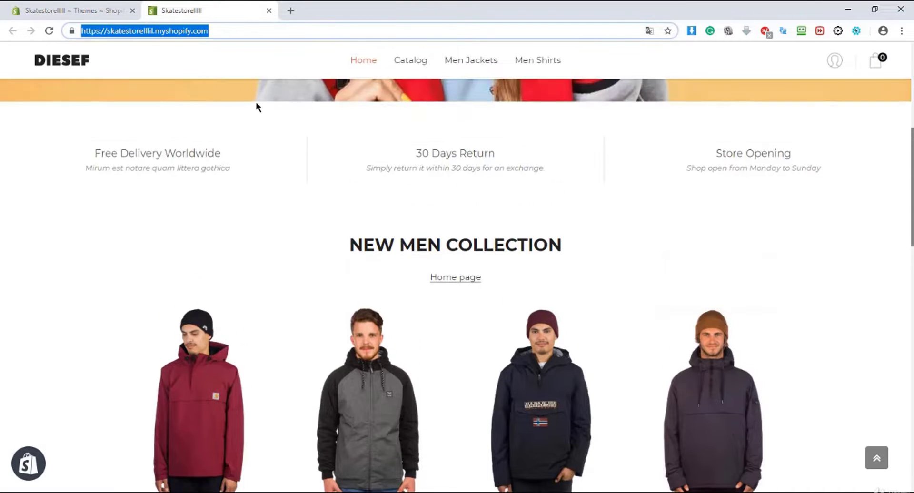
{"action": "scroll", "coordinate": [256, 107], "scroll_direction": "up", "scroll_amount": 5}
Reload the storefront and look over the Simple home page's jackets, sidebar and footer.
{"action": "key", "text": "Return"}
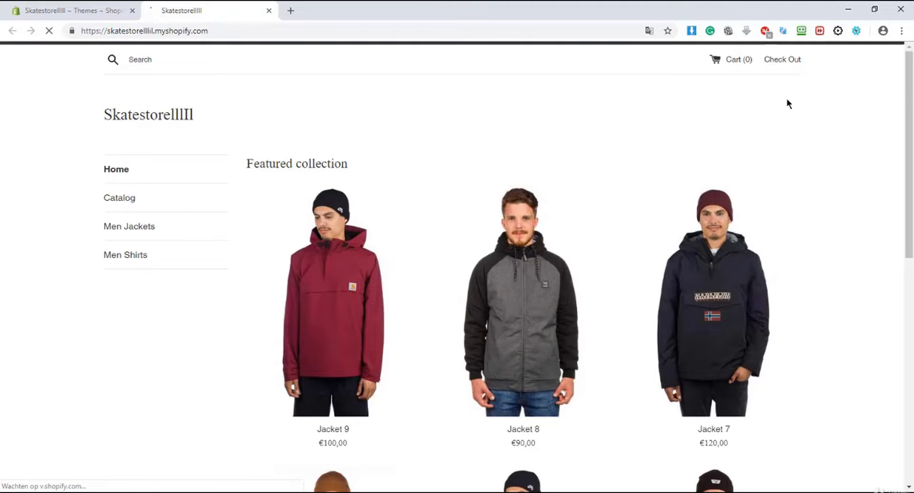
{"action": "scroll", "coordinate": [458, 267], "scroll_direction": "down", "scroll_amount": 1}
{"action": "scroll", "coordinate": [457, 267], "scroll_direction": "down", "scroll_amount": 2}
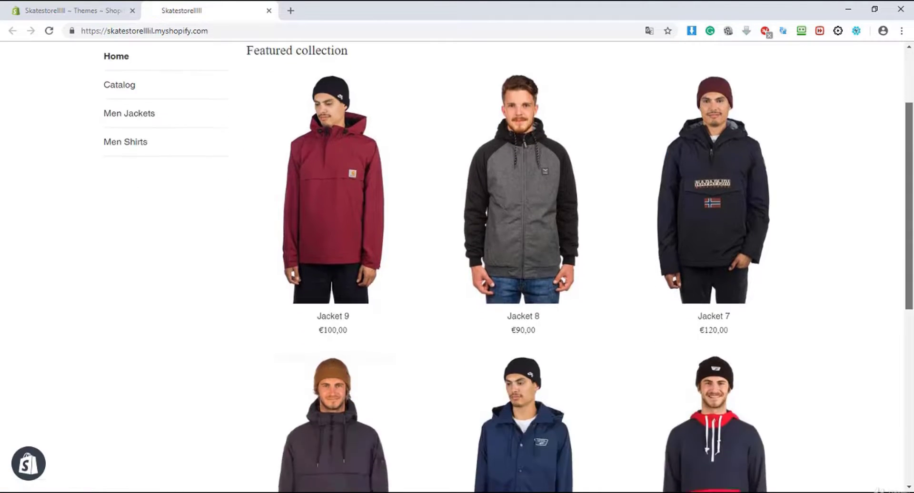
{"action": "scroll", "coordinate": [457, 267], "scroll_direction": "down", "scroll_amount": 2}
{"action": "scroll", "coordinate": [899, 161], "scroll_direction": "down", "scroll_amount": 2}
{"action": "scroll", "coordinate": [899, 161], "scroll_direction": "up", "scroll_amount": 1}
{"action": "scroll", "coordinate": [899, 161], "scroll_direction": "up", "scroll_amount": 3}
{"action": "scroll", "coordinate": [898, 161], "scroll_direction": "up", "scroll_amount": 3}
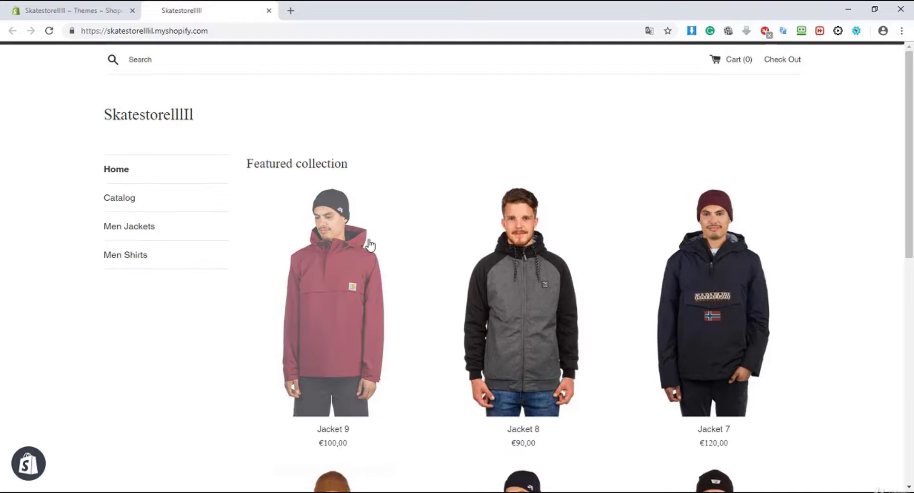
{"action": "scroll", "coordinate": [521, 286], "scroll_direction": "down", "scroll_amount": 1}
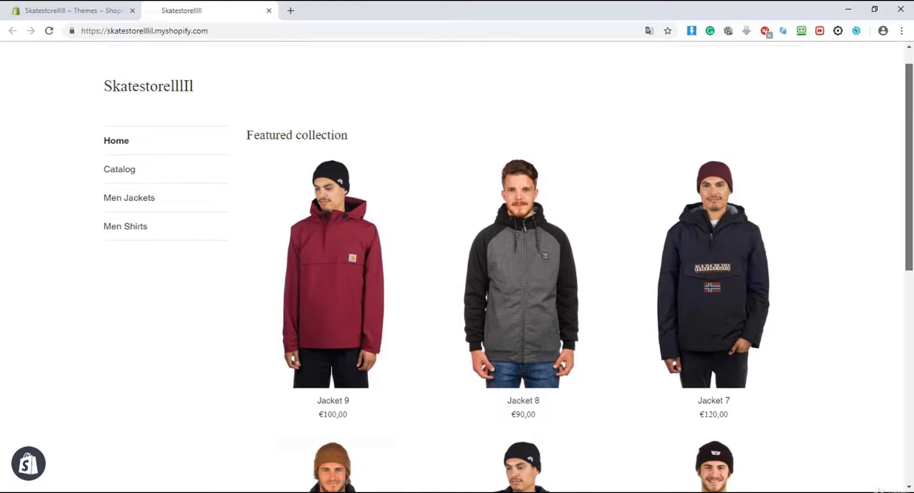
{"action": "mouse_move", "coordinate": [904, 95]}
{"action": "left_mouse_down"}
{"action": "mouse_move", "coordinate": [905, 271]}
{"action": "mouse_move", "coordinate": [854, 87]}
{"action": "left_mouse_up"}
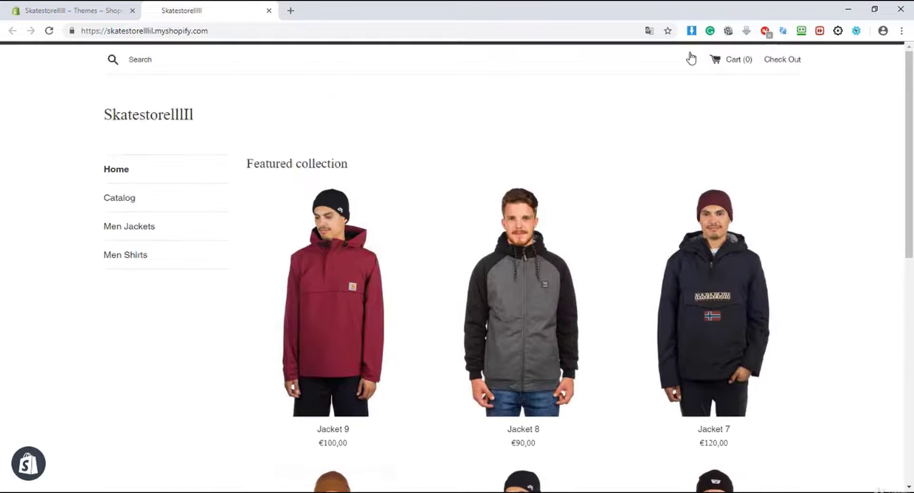
Back in the admin Themes tab, open the Shopify Theme Store from the free themes area.
{"action": "left_click", "coordinate": [95, 5]}
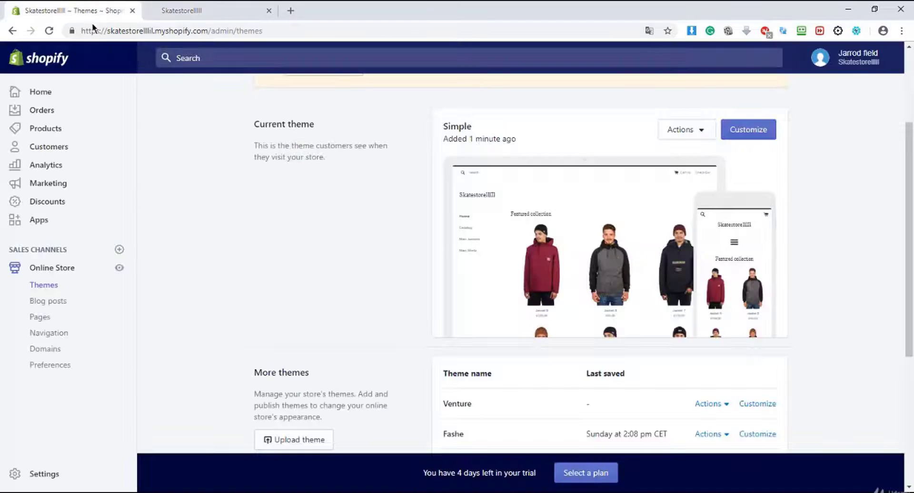
{"action": "scroll", "coordinate": [384, 130], "scroll_direction": "down", "scroll_amount": 5}
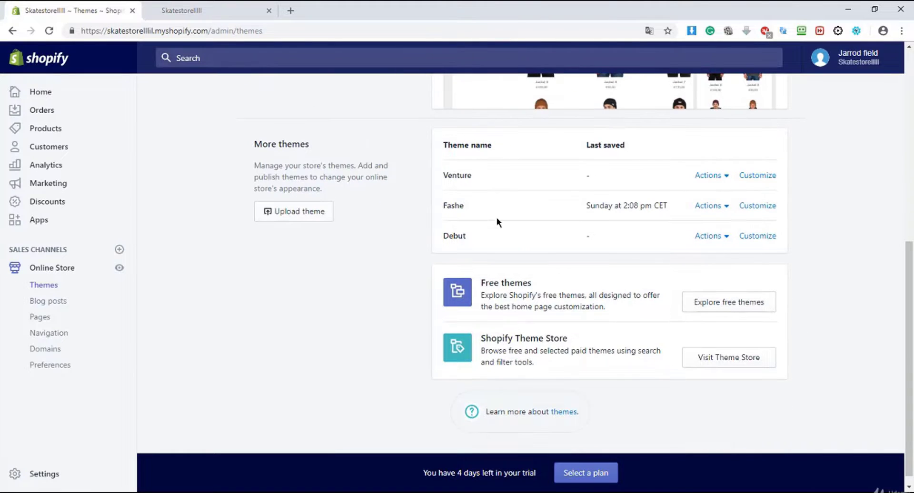
{"action": "left_click", "coordinate": [737, 299]}
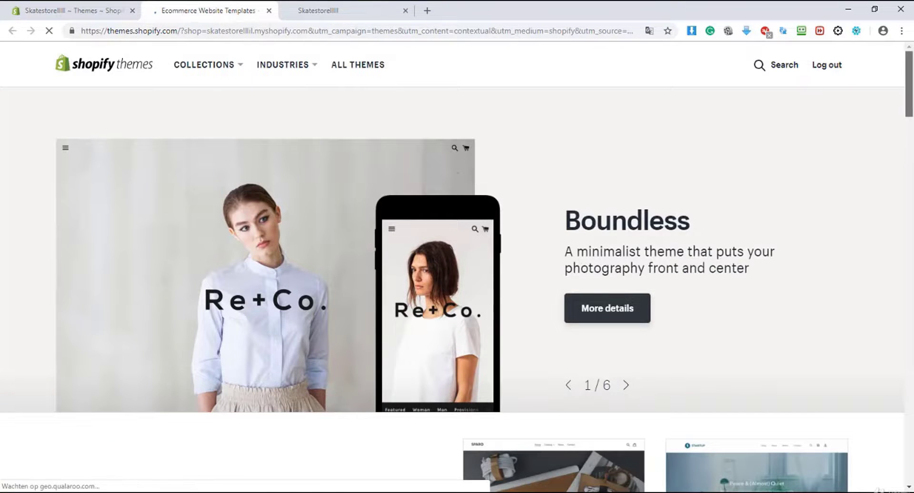
Browse the Theme Store home page collections down to the Browse by industry section.
{"action": "left_click_drag", "start_coordinate": [910, 110], "coordinate": [911, 201]}
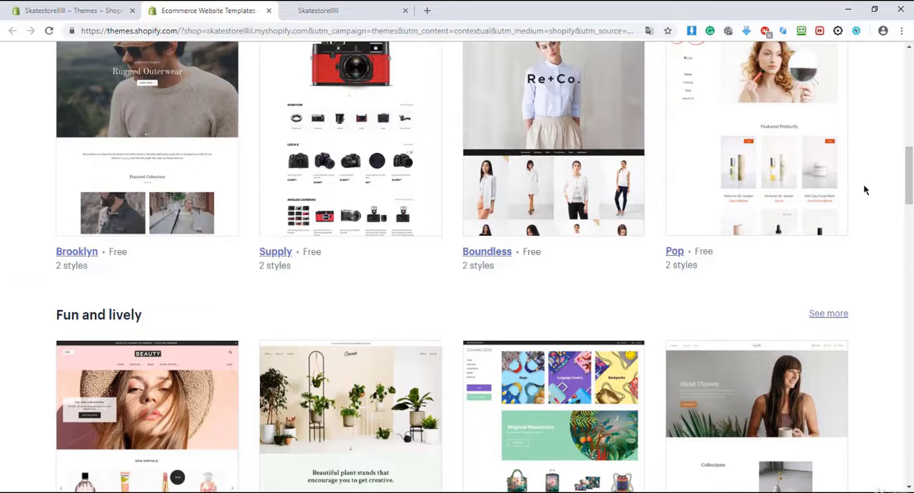
{"action": "scroll", "coordinate": [862, 185], "scroll_direction": "down", "scroll_amount": 3}
{"action": "scroll", "coordinate": [532, 170], "scroll_direction": "down", "scroll_amount": 1}
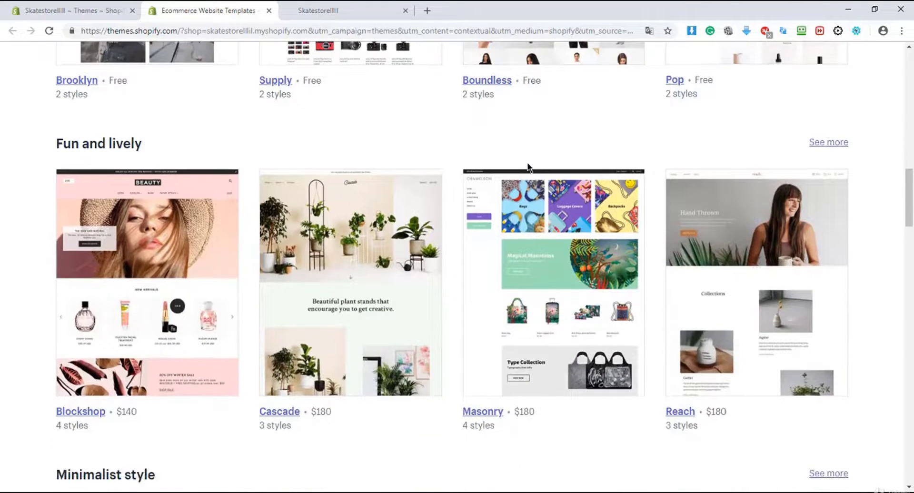
{"action": "scroll", "coordinate": [531, 168], "scroll_direction": "down", "scroll_amount": 2}
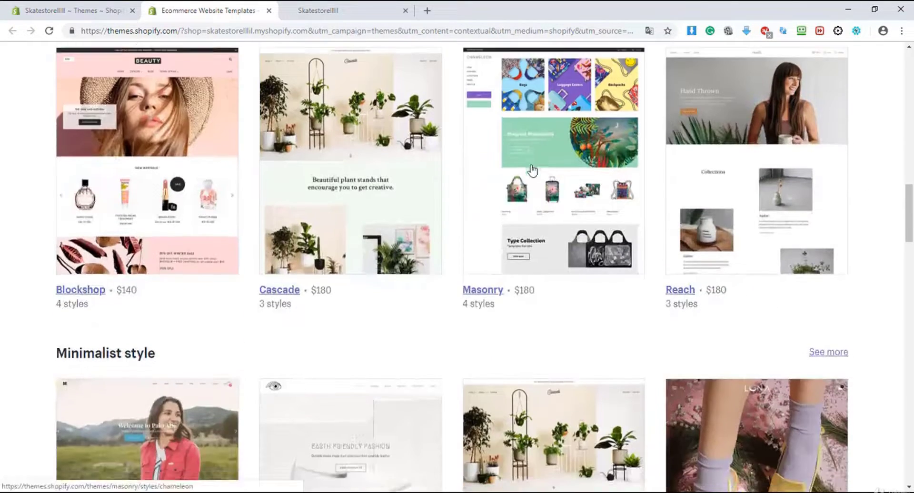
{"action": "scroll", "coordinate": [531, 166], "scroll_direction": "down", "scroll_amount": 4}
{"action": "scroll", "coordinate": [531, 168], "scroll_direction": "down", "scroll_amount": 2}
{"action": "scroll", "coordinate": [531, 167], "scroll_direction": "down", "scroll_amount": 4}
{"action": "scroll", "coordinate": [531, 167], "scroll_direction": "down", "scroll_amount": 1}
{"action": "scroll", "coordinate": [532, 167], "scroll_direction": "down", "scroll_amount": 2}
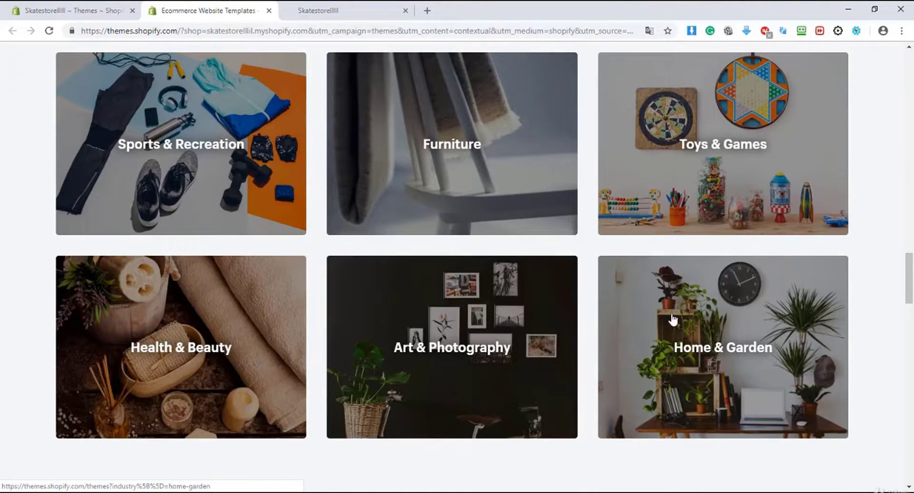
{"action": "scroll", "coordinate": [494, 270], "scroll_direction": "down", "scroll_amount": 4}
{"action": "scroll", "coordinate": [494, 267], "scroll_direction": "up", "scroll_amount": 1}
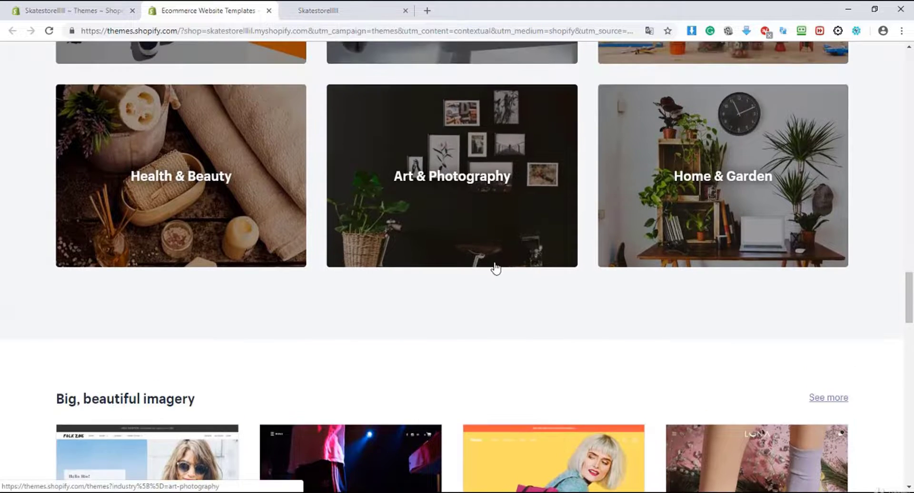
{"action": "scroll", "coordinate": [494, 267], "scroll_direction": "up", "scroll_amount": 2}
{"action": "scroll", "coordinate": [493, 268], "scroll_direction": "up", "scroll_amount": 2}
{"action": "scroll", "coordinate": [495, 268], "scroll_direction": "up", "scroll_amount": 2}
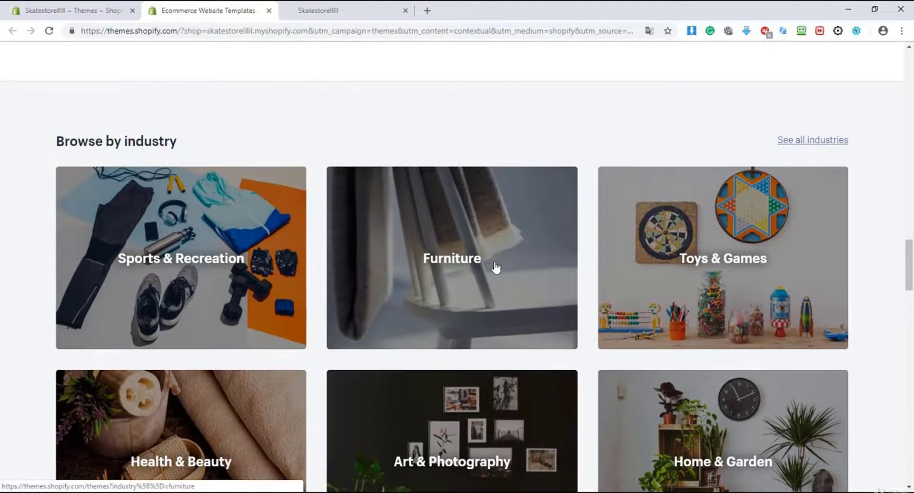
{"action": "scroll", "coordinate": [495, 268], "scroll_direction": "up", "scroll_amount": 1}
{"action": "scroll", "coordinate": [495, 268], "scroll_direction": "up", "scroll_amount": 1}
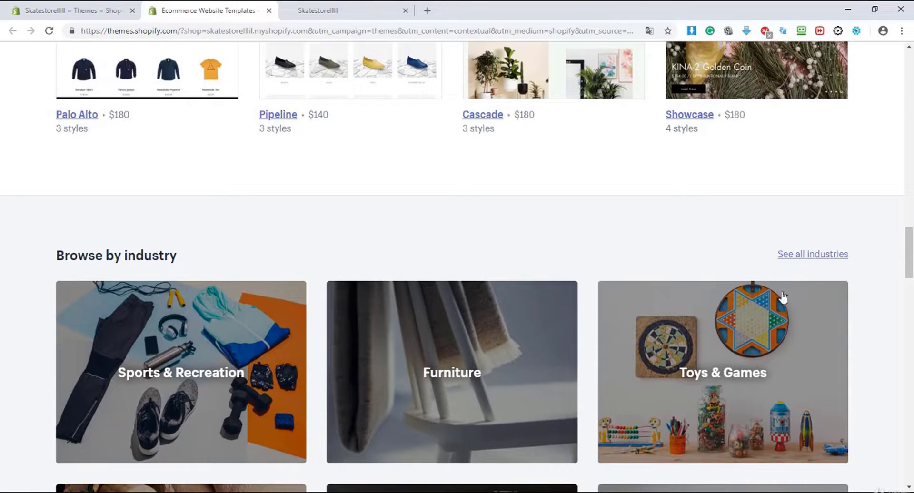
{"action": "scroll", "coordinate": [495, 268], "scroll_direction": "down", "scroll_amount": 2}
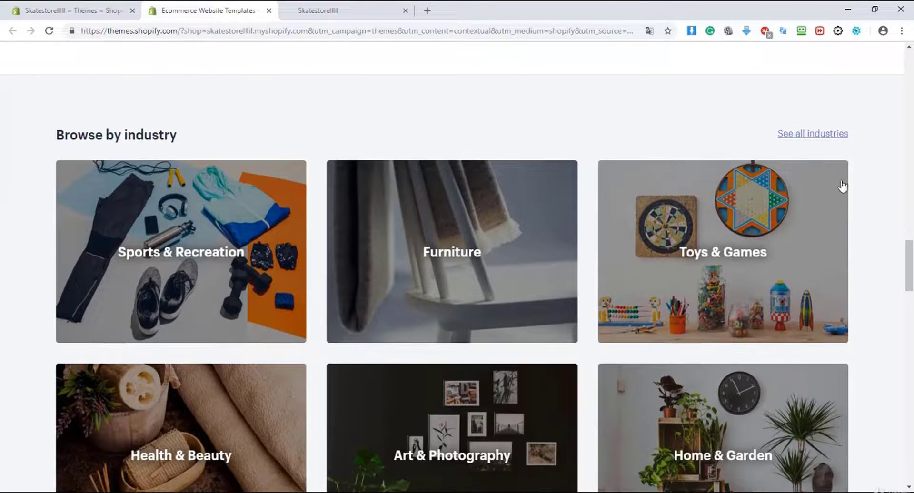
Show all industries and filter the themes to Clothing & Fashion.
{"action": "left_click", "coordinate": [818, 141]}
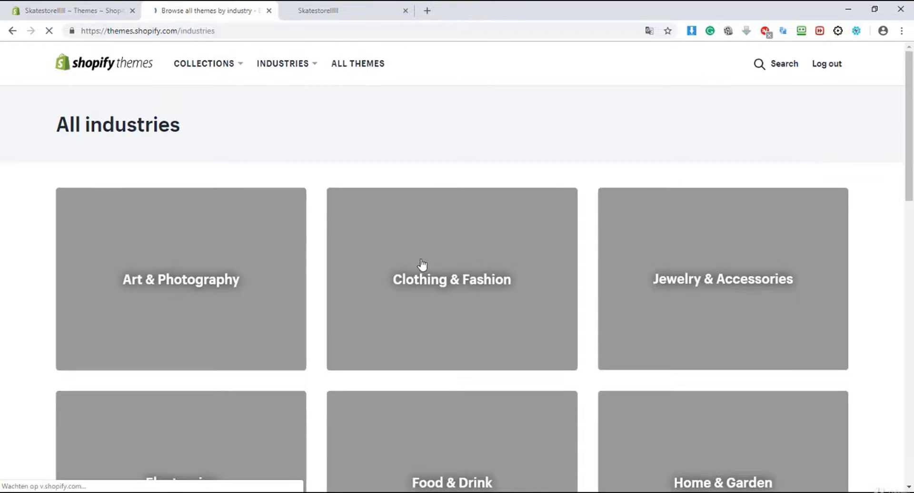
{"action": "scroll", "coordinate": [423, 264], "scroll_direction": "down", "scroll_amount": 2}
{"action": "left_click", "coordinate": [442, 168]}
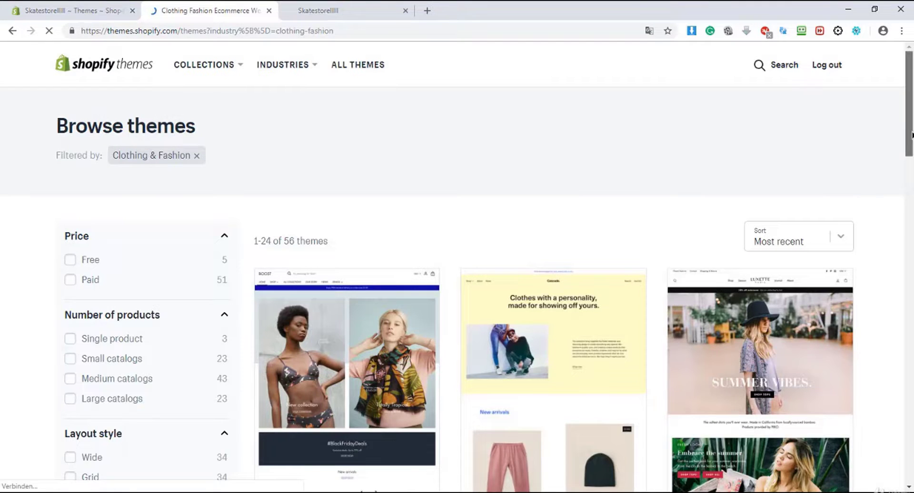
Scroll through the 56 Clothing & Fashion themes to the end of page one.
{"action": "scroll", "coordinate": [912, 133], "scroll_direction": "down", "scroll_amount": 2}
{"action": "scroll", "coordinate": [912, 133], "scroll_direction": "down", "scroll_amount": 2}
{"action": "scroll", "coordinate": [912, 133], "scroll_direction": "down", "scroll_amount": 3}
{"action": "scroll", "coordinate": [911, 133], "scroll_direction": "down", "scroll_amount": 2}
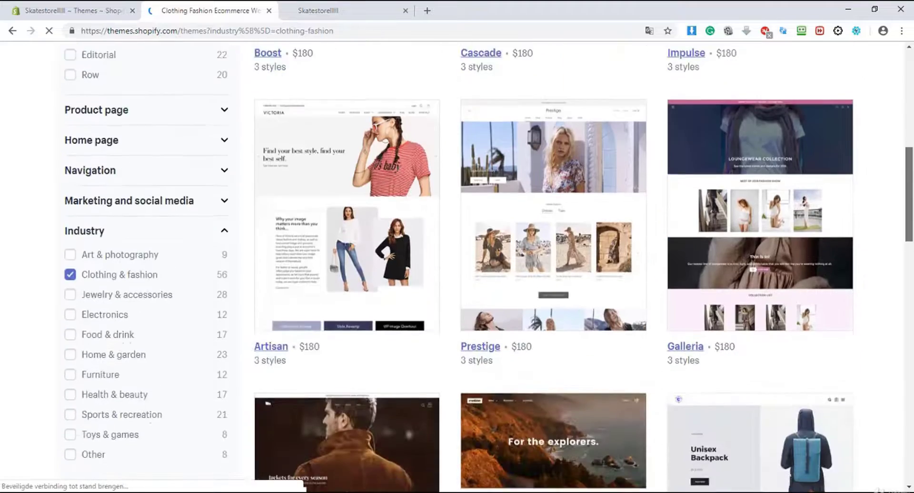
{"action": "scroll", "coordinate": [912, 133], "scroll_direction": "down", "scroll_amount": 1}
{"action": "scroll", "coordinate": [457, 267], "scroll_direction": "down", "scroll_amount": 1}
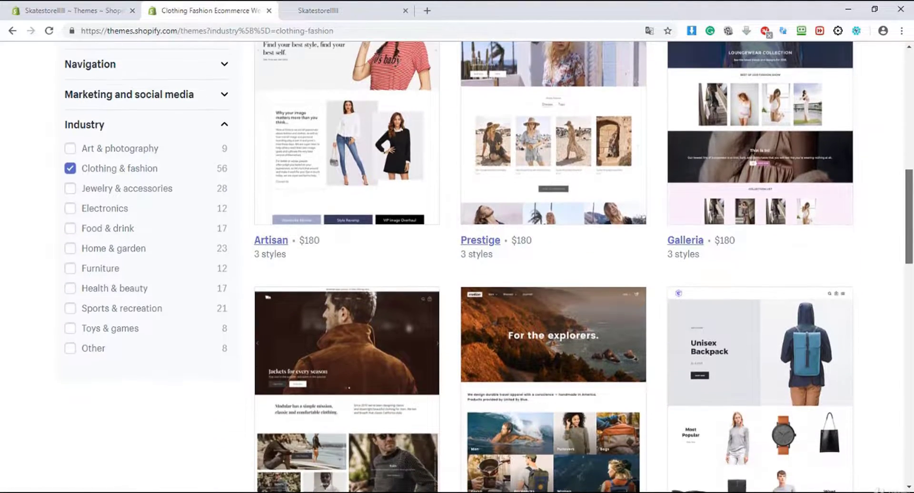
{"action": "scroll", "coordinate": [457, 266], "scroll_direction": "down", "scroll_amount": 1}
{"action": "scroll", "coordinate": [457, 267], "scroll_direction": "down", "scroll_amount": 1}
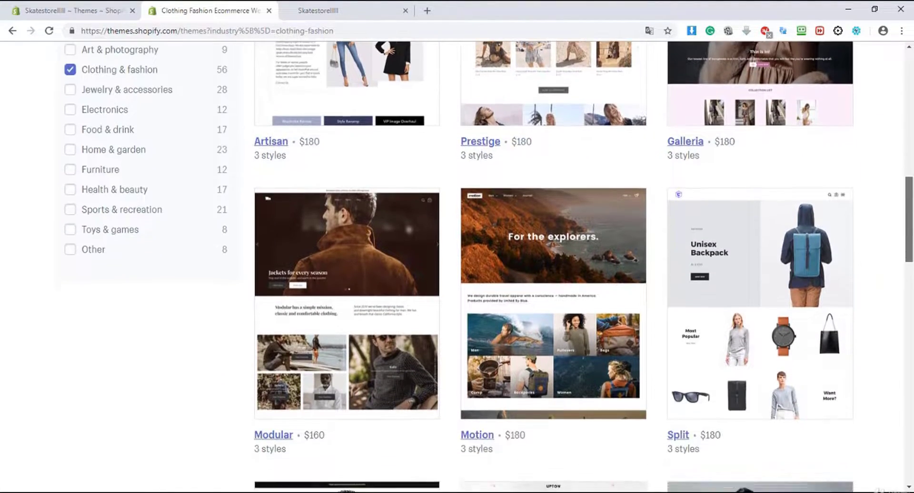
{"action": "scroll", "coordinate": [457, 266], "scroll_direction": "down", "scroll_amount": 2}
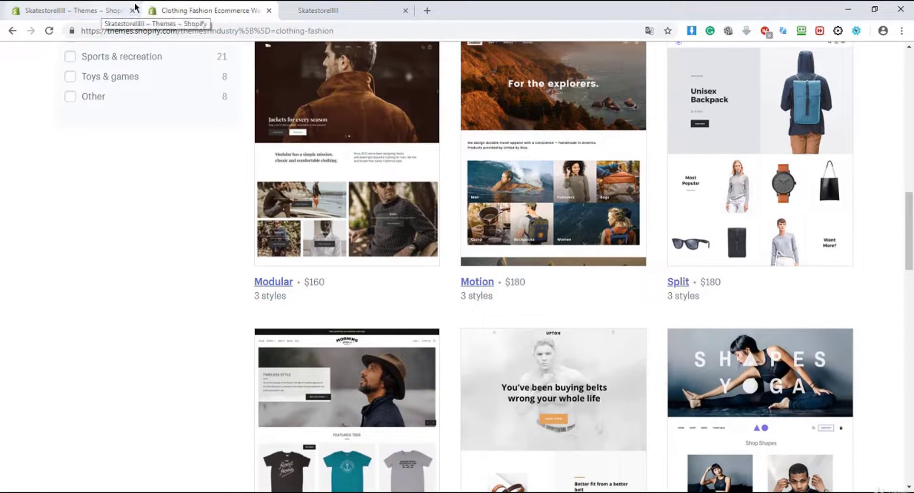
{"action": "scroll", "coordinate": [546, 126], "scroll_direction": "down", "scroll_amount": 1}
{"action": "scroll", "coordinate": [546, 126], "scroll_direction": "down", "scroll_amount": 2}
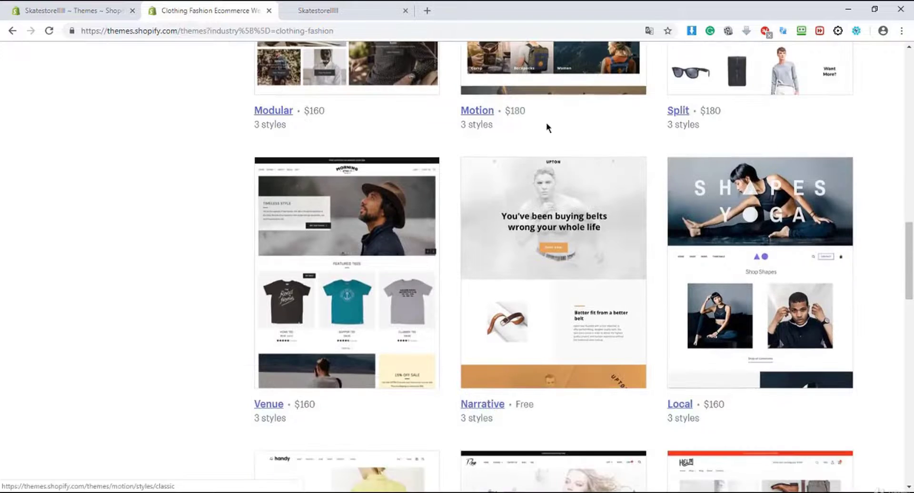
{"action": "scroll", "coordinate": [546, 126], "scroll_direction": "down", "scroll_amount": 2}
{"action": "scroll", "coordinate": [546, 126], "scroll_direction": "down", "scroll_amount": 2}
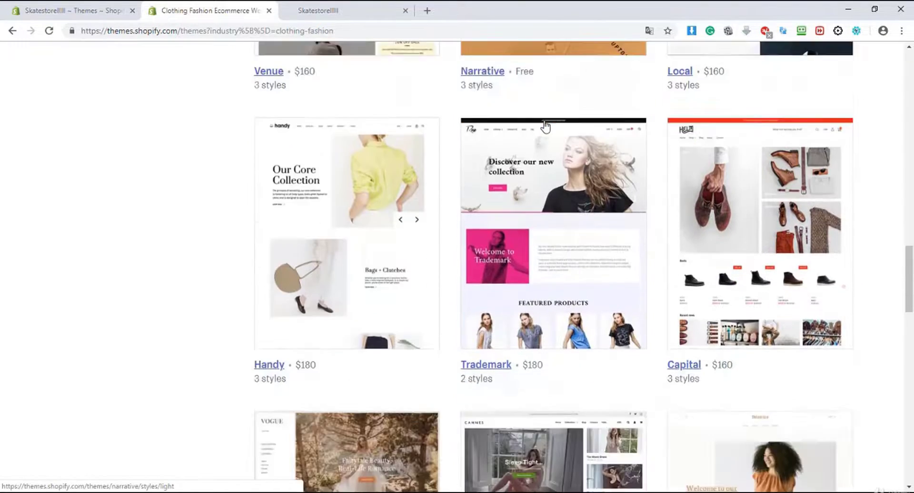
{"action": "scroll", "coordinate": [545, 126], "scroll_direction": "down", "scroll_amount": 3}
{"action": "scroll", "coordinate": [542, 123], "scroll_direction": "down", "scroll_amount": 3}
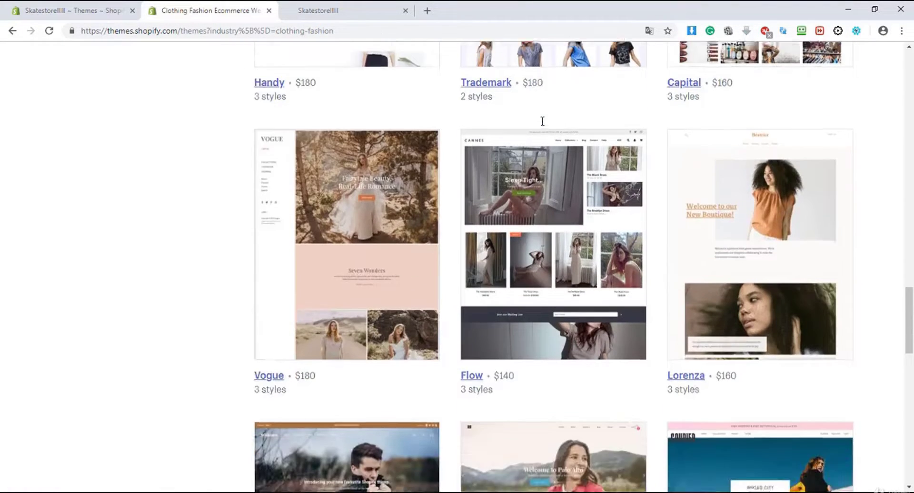
{"action": "scroll", "coordinate": [542, 122], "scroll_direction": "down", "scroll_amount": 2}
{"action": "scroll", "coordinate": [542, 123], "scroll_direction": "down", "scroll_amount": 2}
{"action": "scroll", "coordinate": [543, 126], "scroll_direction": "down", "scroll_amount": 1}
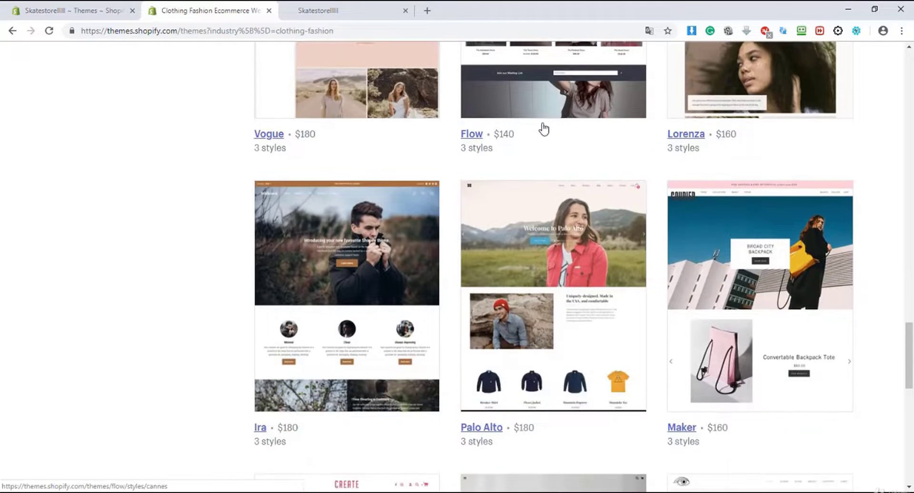
{"action": "scroll", "coordinate": [542, 122], "scroll_direction": "down", "scroll_amount": 1}
{"action": "scroll", "coordinate": [542, 124], "scroll_direction": "down", "scroll_amount": 2}
{"action": "scroll", "coordinate": [543, 128], "scroll_direction": "down", "scroll_amount": 1}
{"action": "scroll", "coordinate": [543, 127], "scroll_direction": "down", "scroll_amount": 2}
{"action": "scroll", "coordinate": [524, 123], "scroll_direction": "down", "scroll_amount": 1}
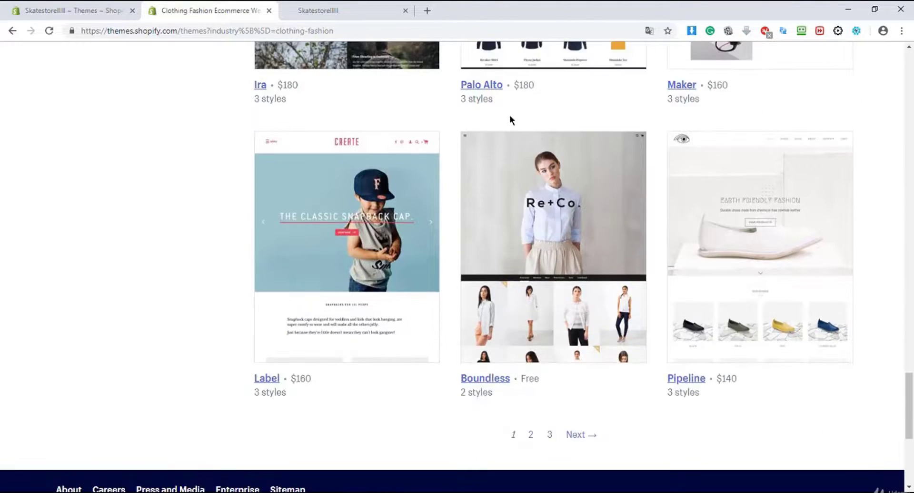